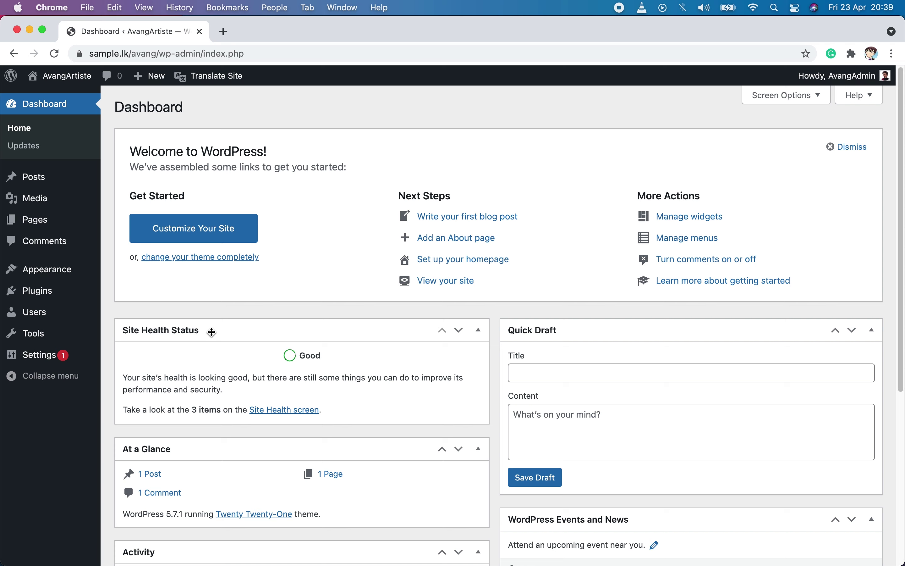
Search the plugin directory for translatepress
left_click(119, 312)
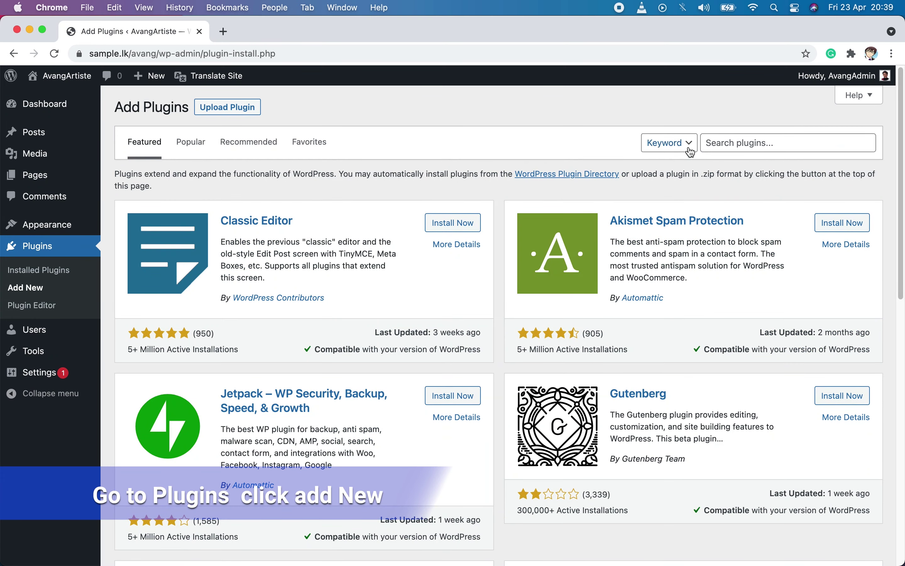
left_click(774, 139)
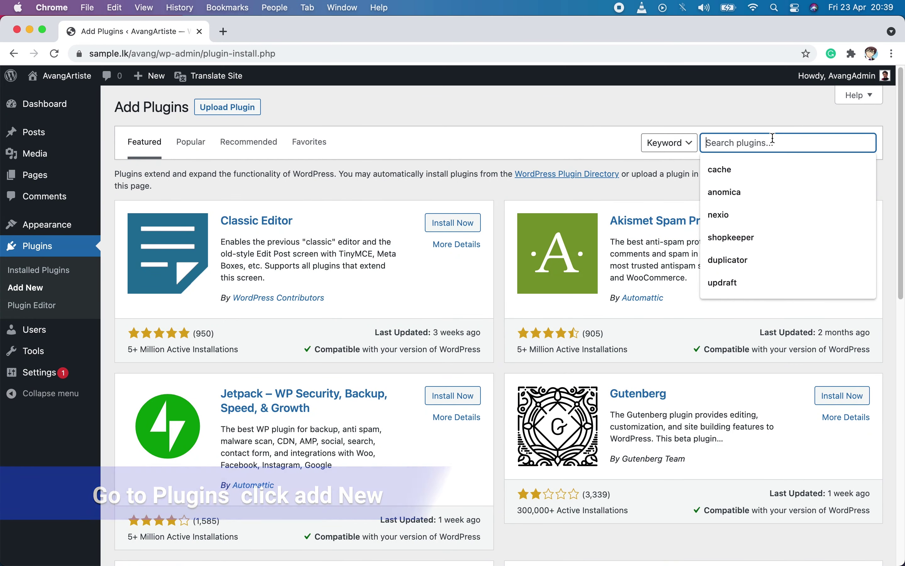
type("trna")
key("BackSpace")
key("BackSpace")
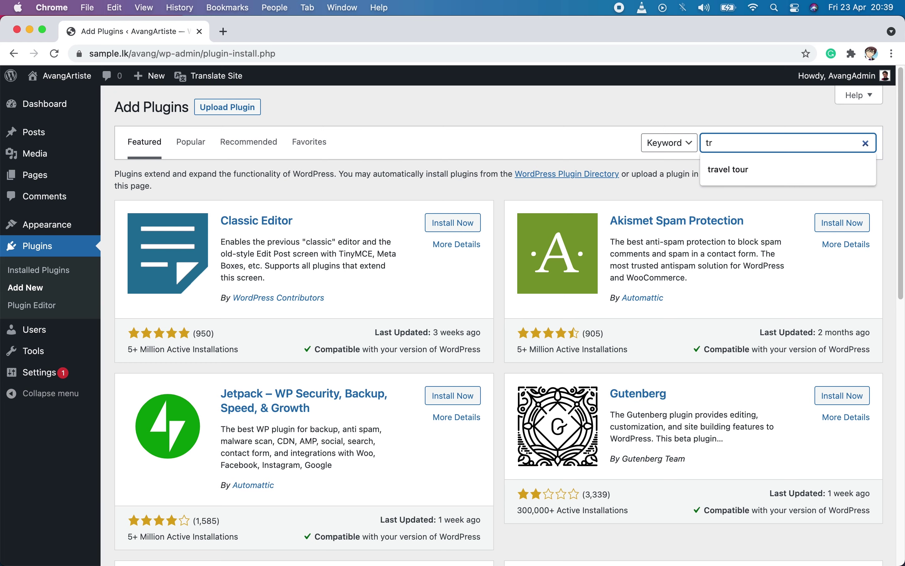
type("anslatepress")
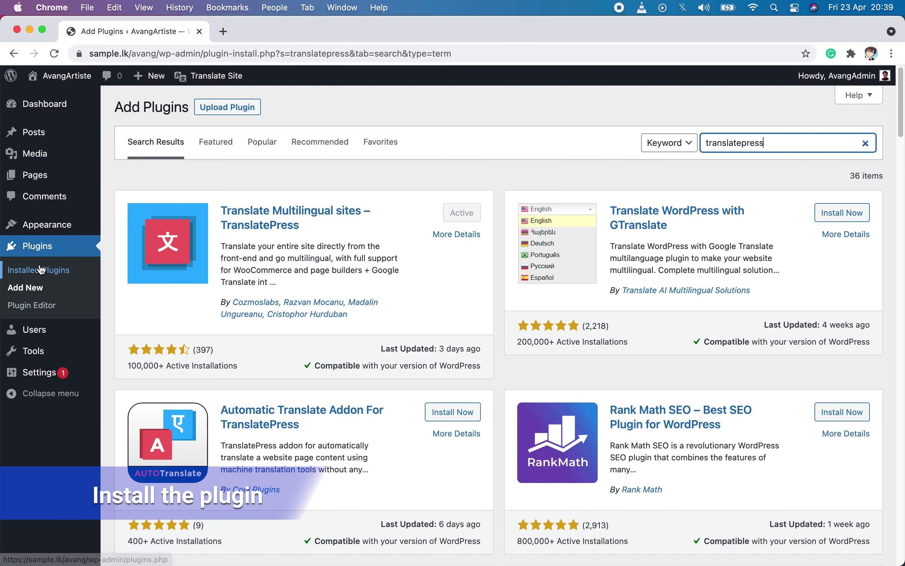
Go to the installed plugins list and open the TranslatePress settings page
left_click(60, 268)
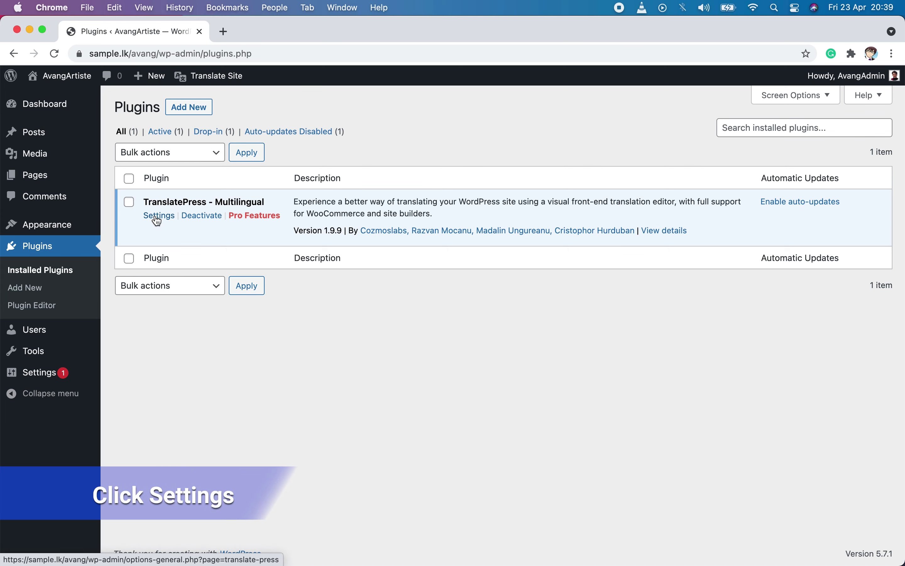
mouse_move(43, 373)
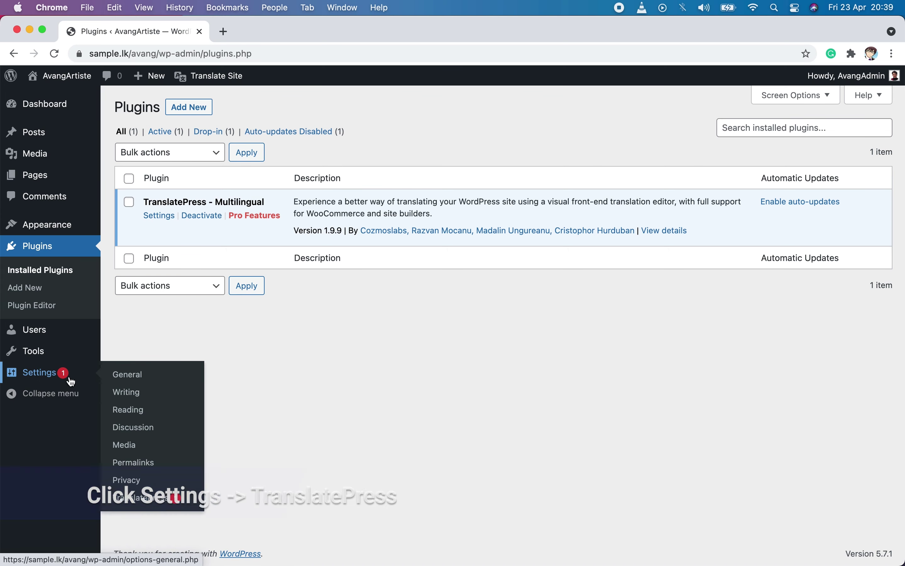
left_click(136, 500)
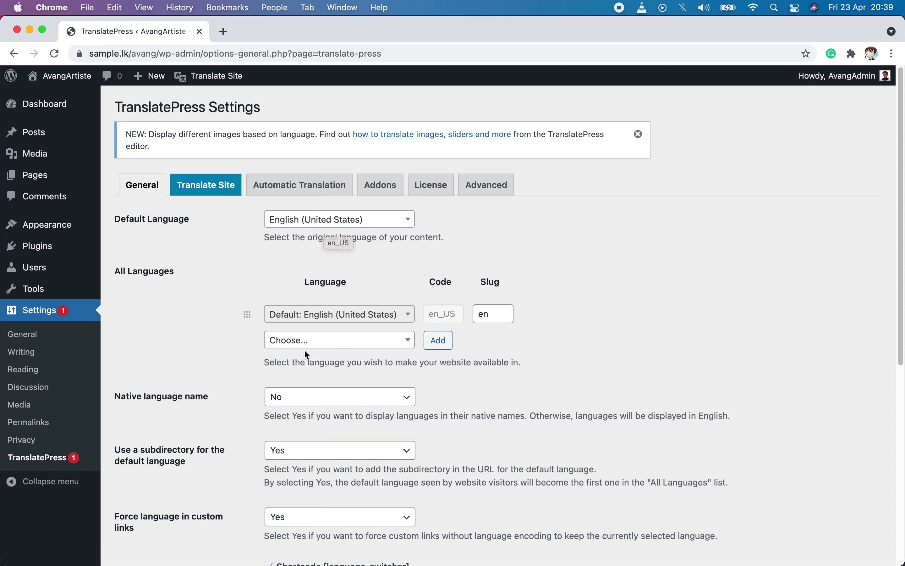
Add German (Formal) to the site's list of available languages
left_click(351, 344)
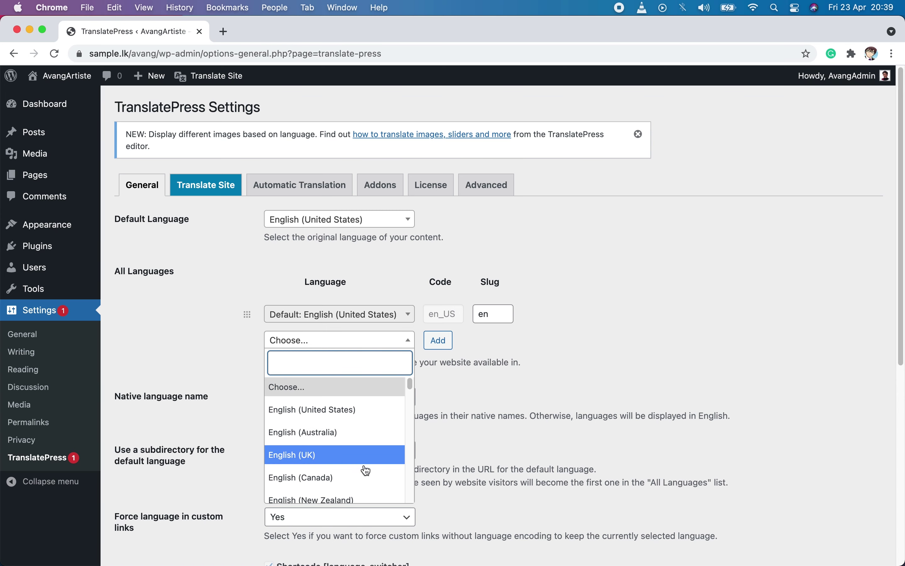
scroll(378, 467, "down", 5)
scroll(372, 465, "down", 5)
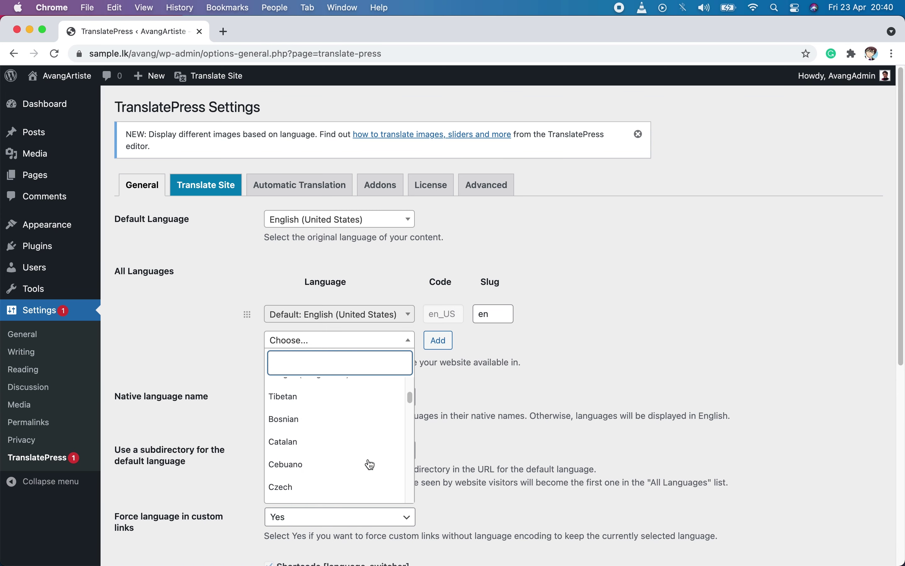
left_click(333, 473)
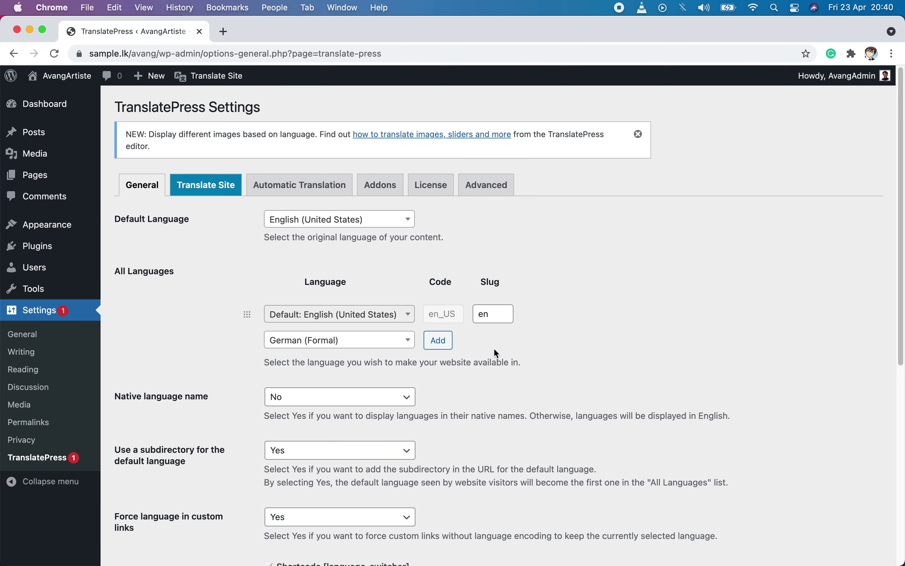
left_click(439, 340)
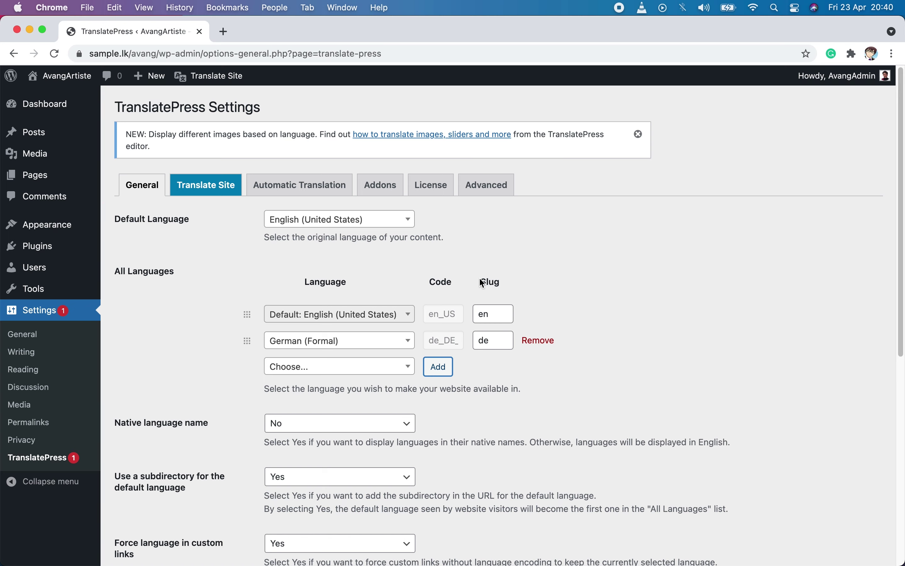
Look at the language slugs and the choices for the native language name option
left_click(501, 277)
scroll(621, 341, "down", 5)
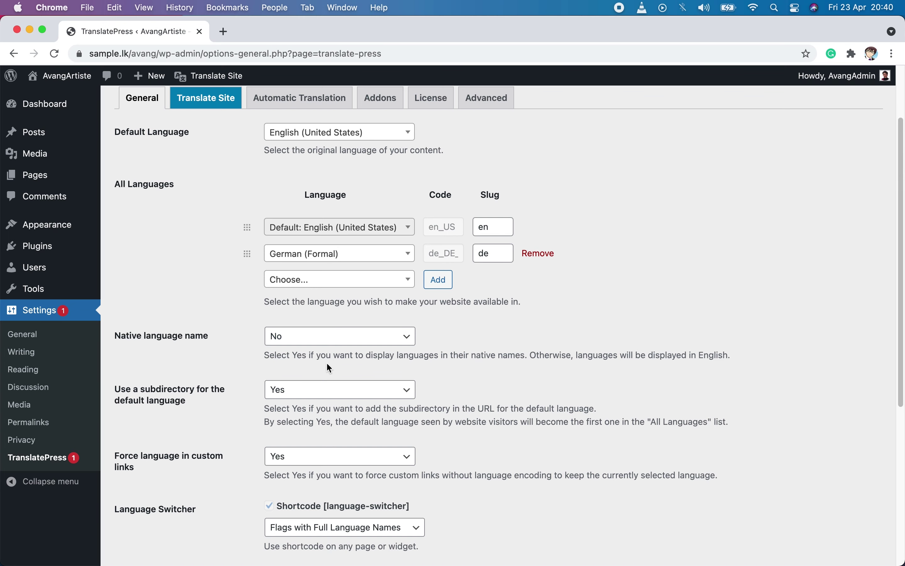
scroll(327, 362, "down", 2)
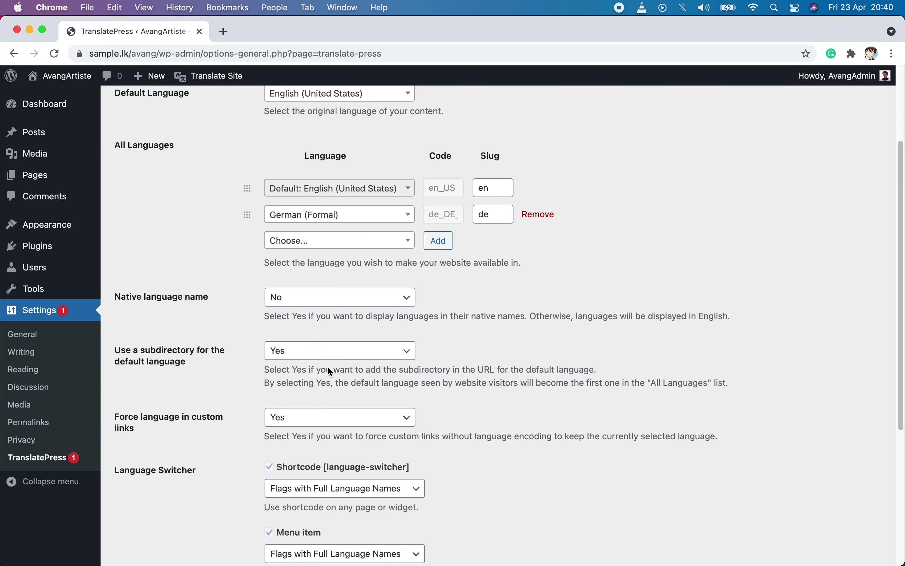
left_click(314, 298)
left_click(512, 296)
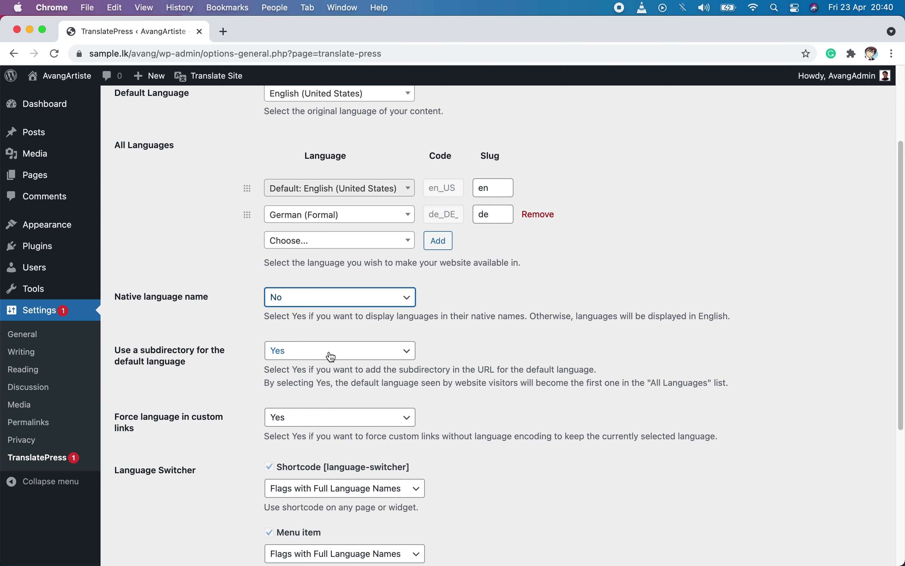
Try setting the default language's subdirectory option to No, and restore it to Yes
scroll(331, 356, "down", 1)
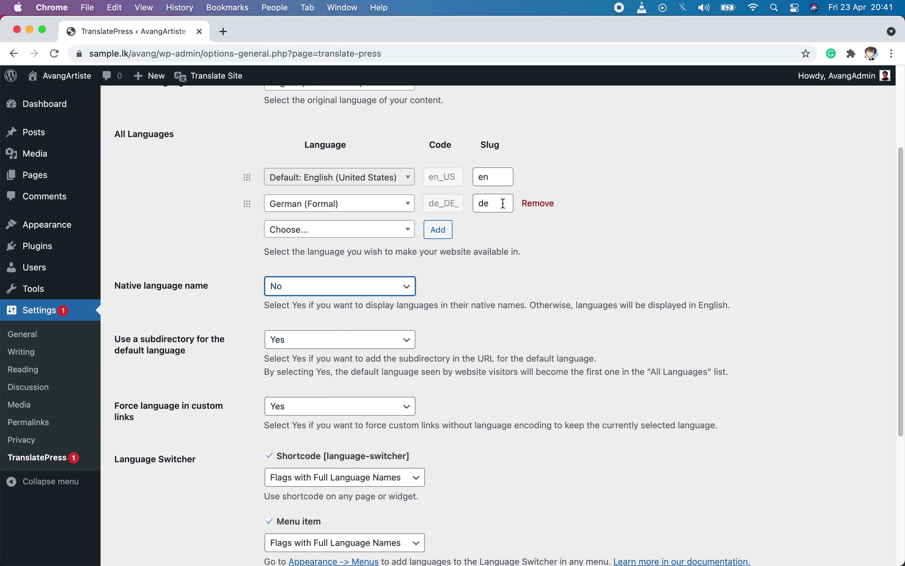
left_click(339, 340)
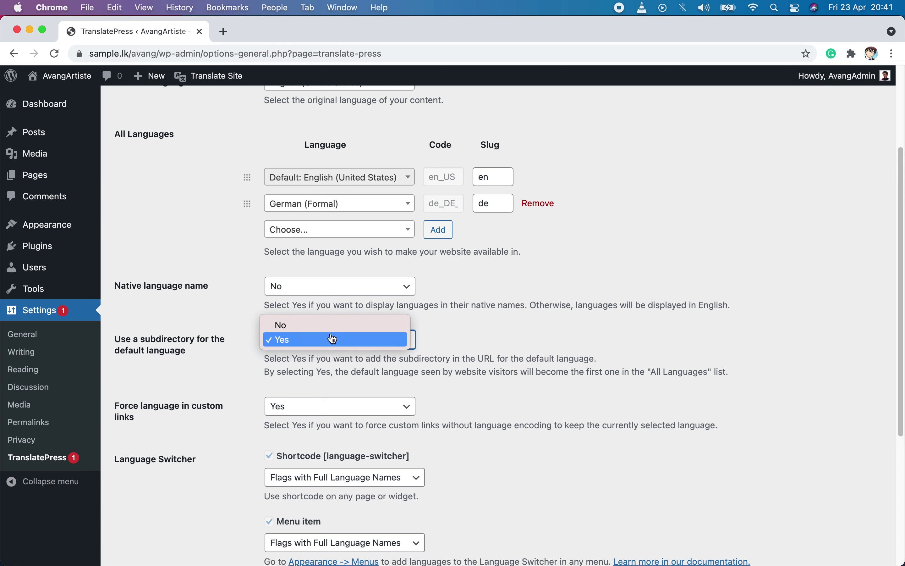
left_click(333, 325)
left_click(496, 204)
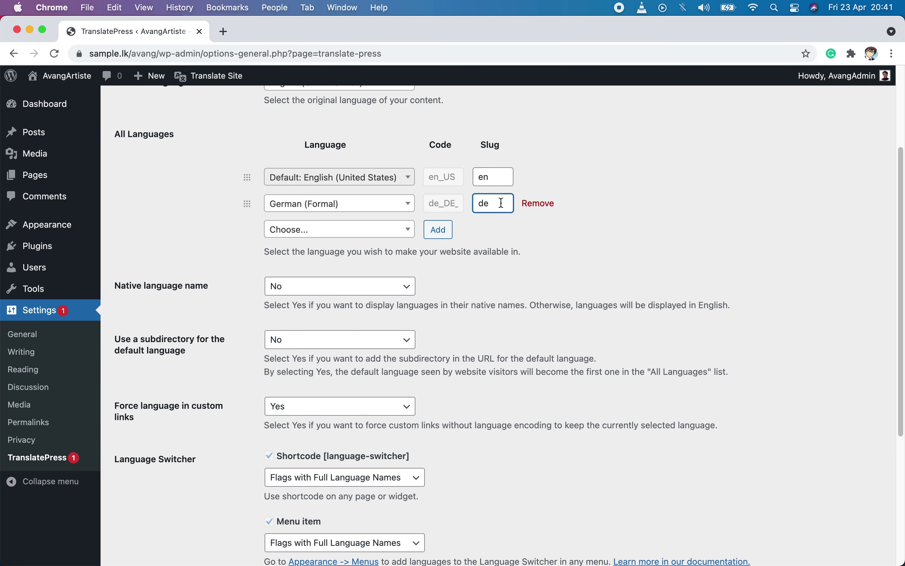
left_click(346, 346)
left_click(317, 354)
left_click(532, 389)
Set the floating language selection's position to Top Right and save the TranslatePress settings
scroll(532, 390, "down", 5)
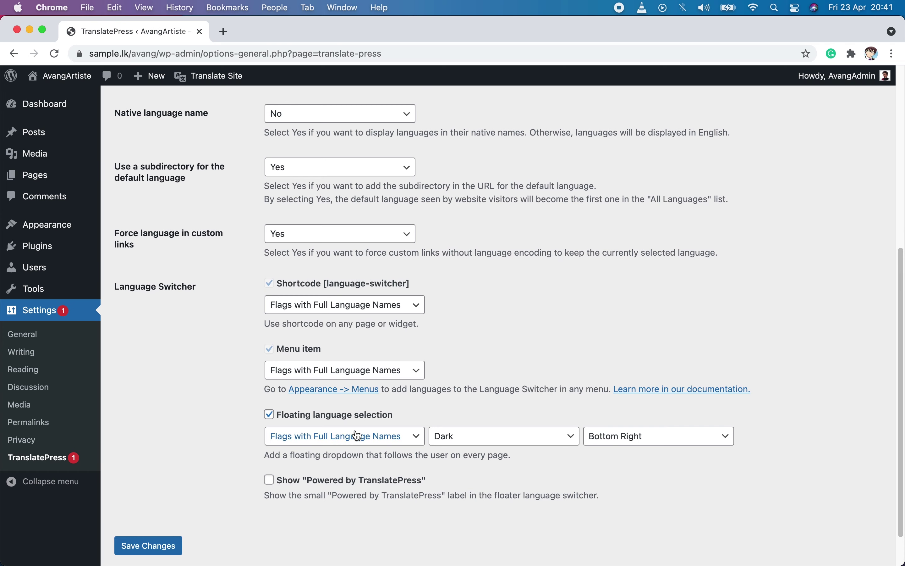
left_click(623, 441)
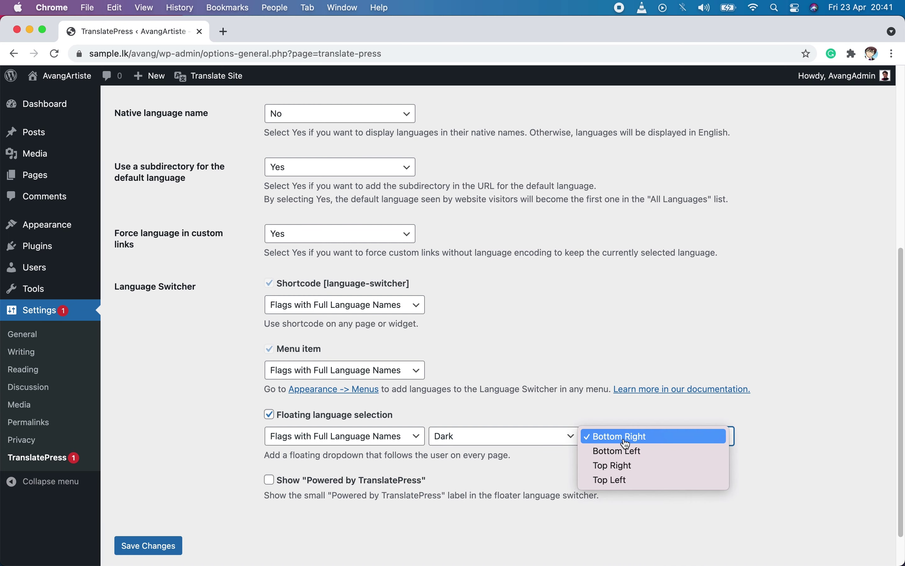
left_click(623, 465)
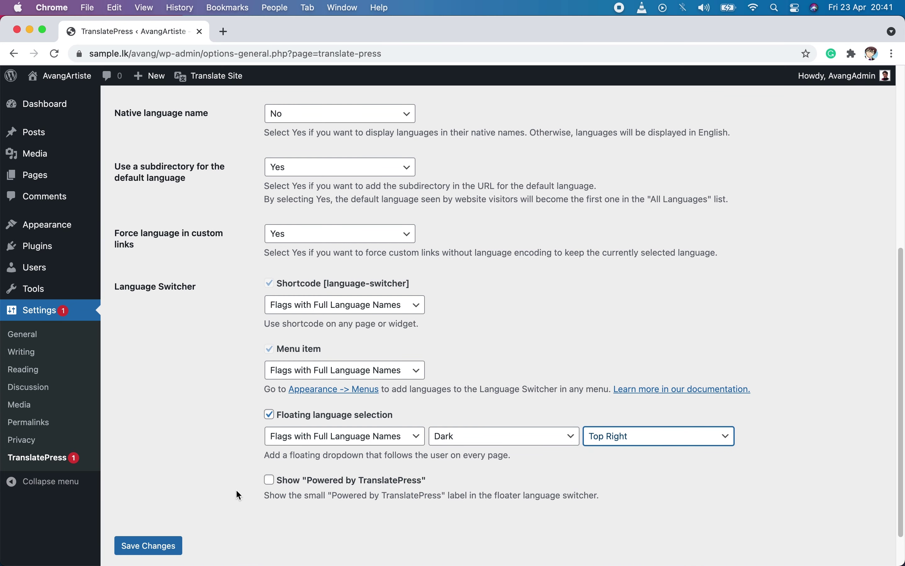
scroll(204, 455, "down", 2)
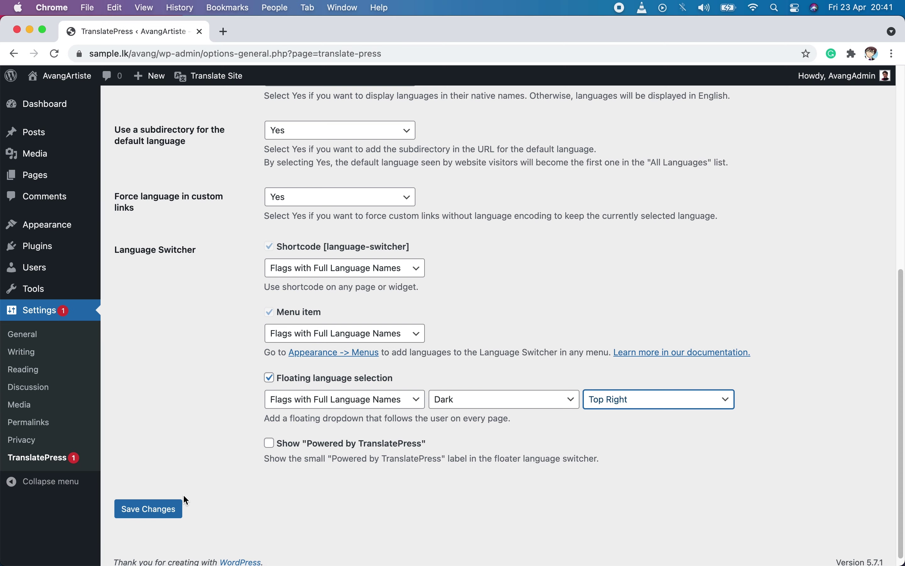
left_click(151, 508)
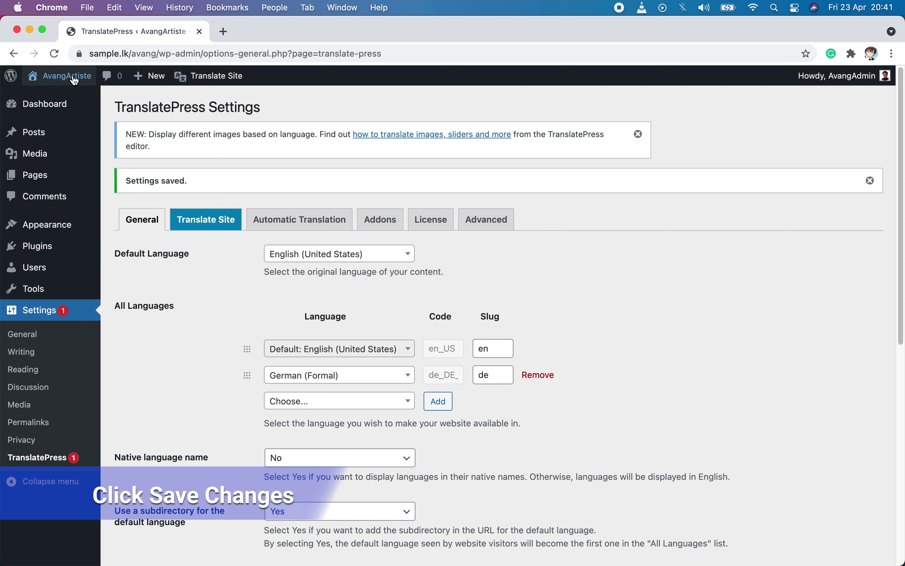
Visit the live site and switch its language to German with the floating language selector
mouse_move(59, 75)
left_click(60, 98)
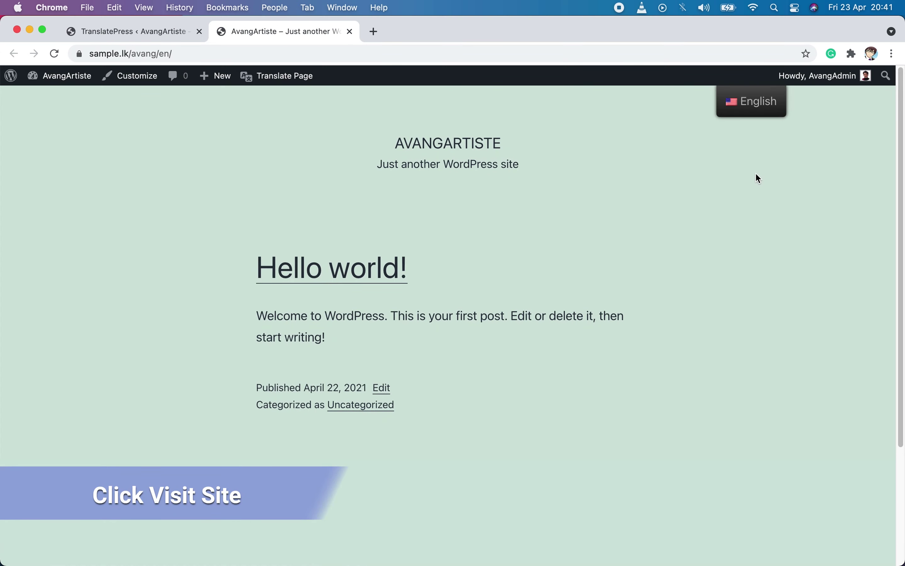
mouse_move(758, 105)
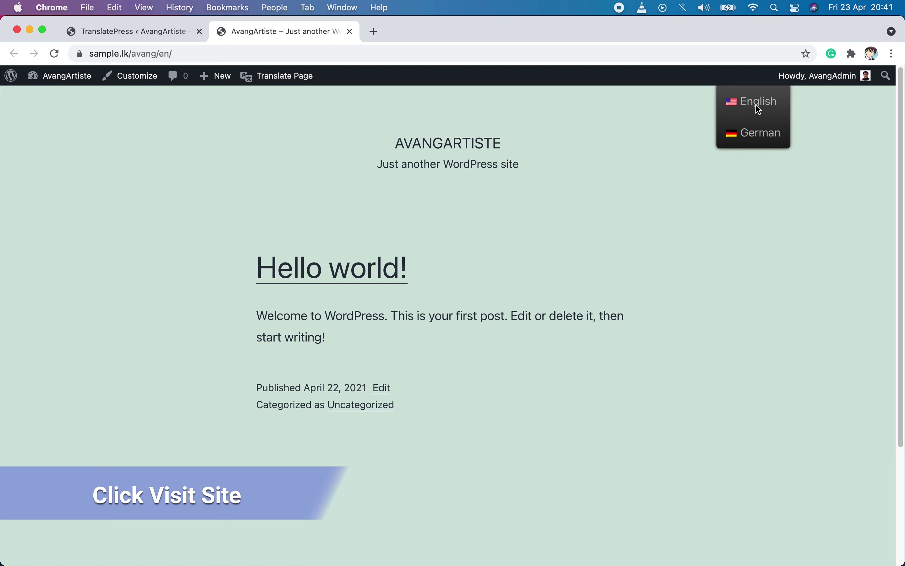
left_click(762, 137)
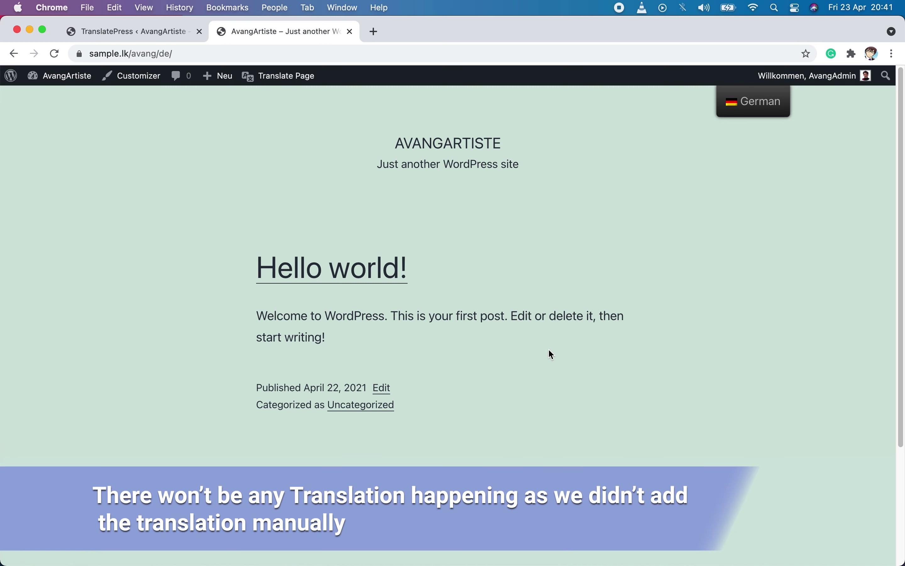
In the TranslatePress site translation editor, translate the "Hello world!" string into German as "Hallo Welt" and save the translation
left_click(116, 34)
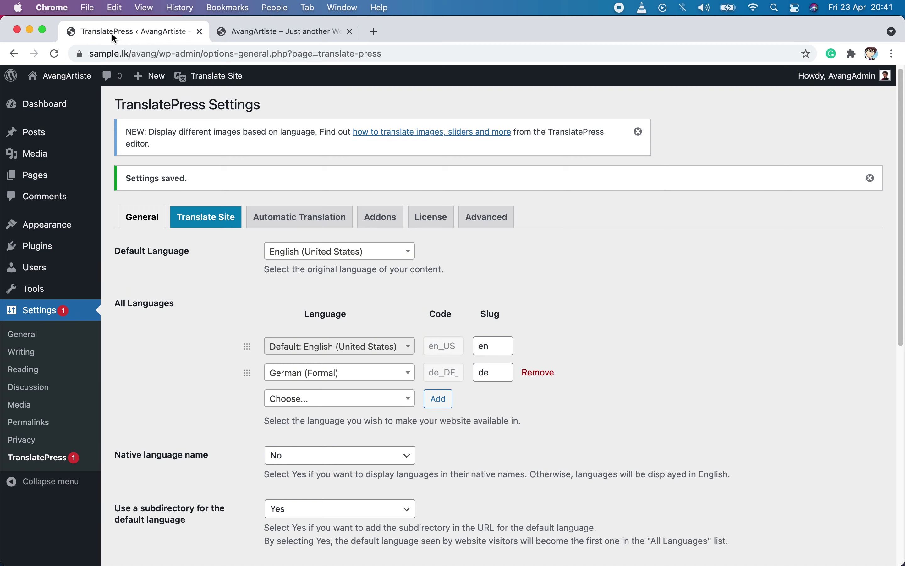
left_click(206, 216)
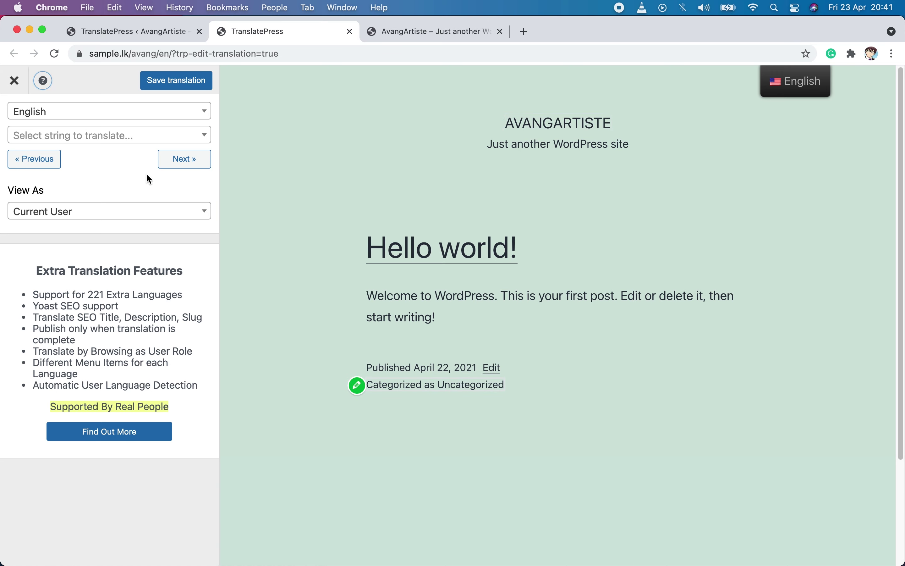
left_click(118, 137)
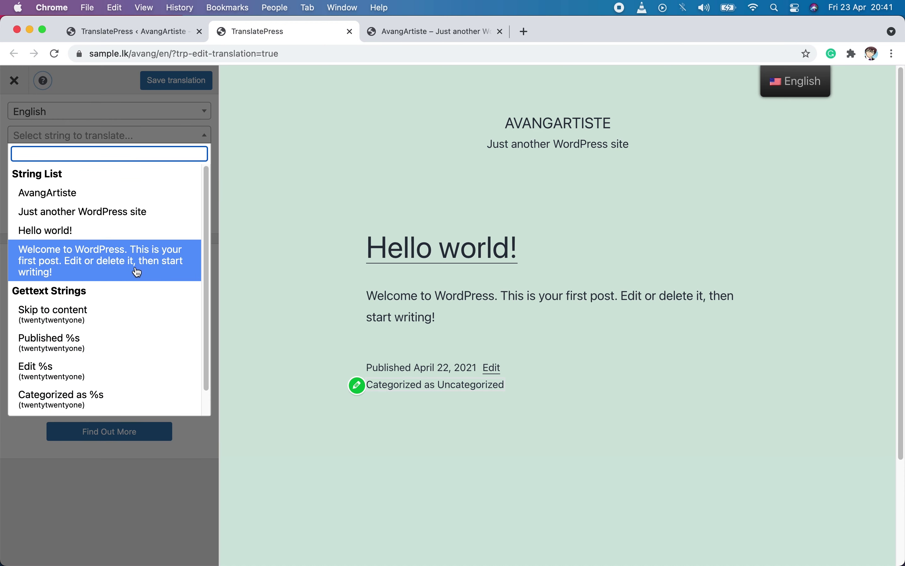
scroll(139, 291, "down", 2)
scroll(133, 265, "up", 2)
left_click(107, 230)
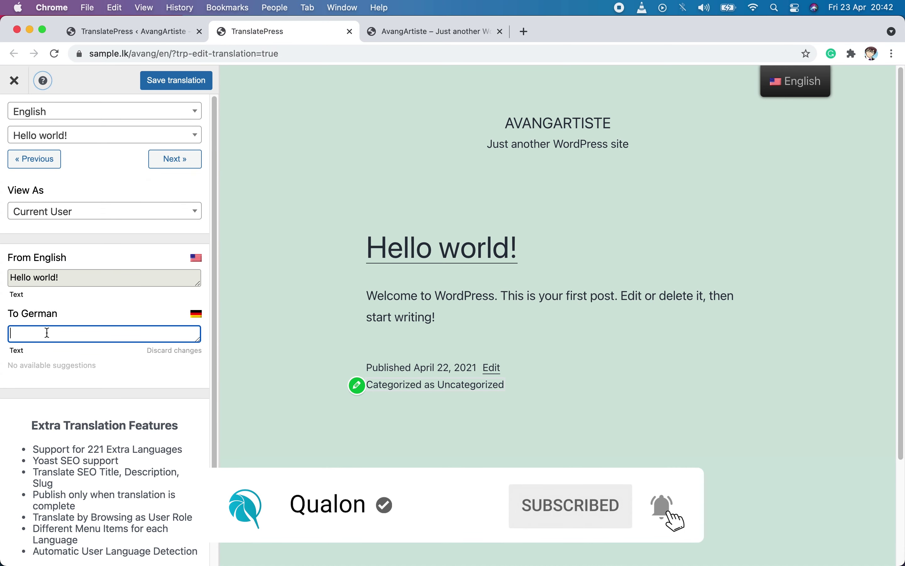
type("Hallo Welt")
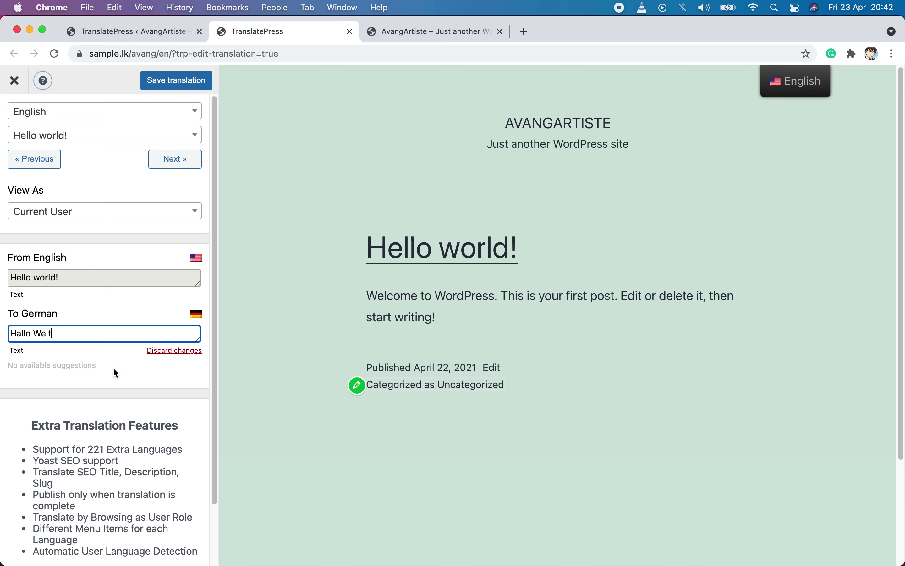
left_click(179, 82)
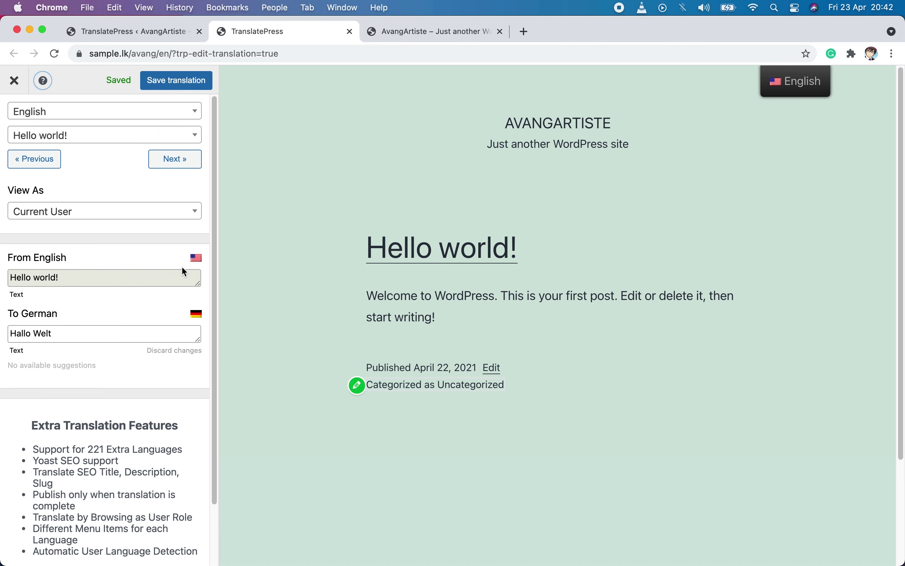
Reload the German version of the live site to check the translated heading, and switch the site back to English
left_click(405, 33)
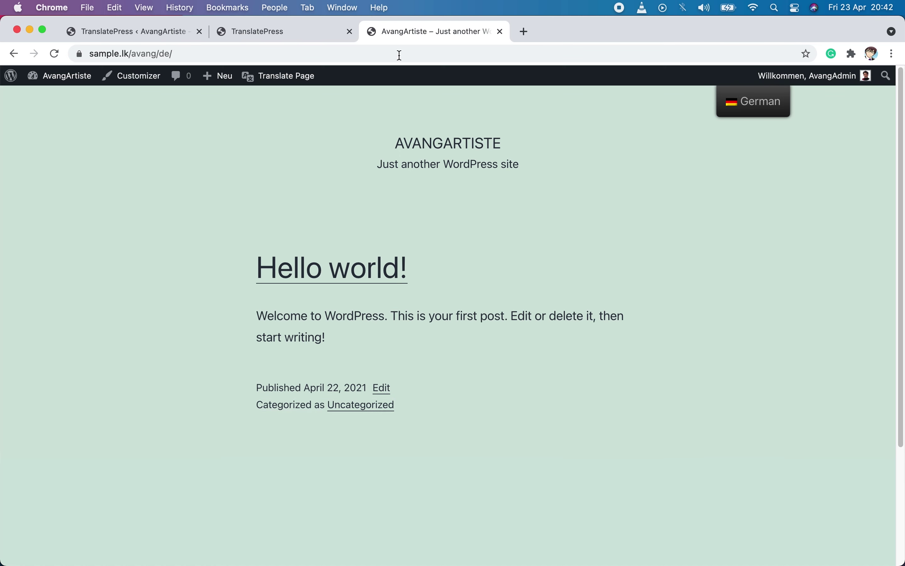
left_click(55, 53)
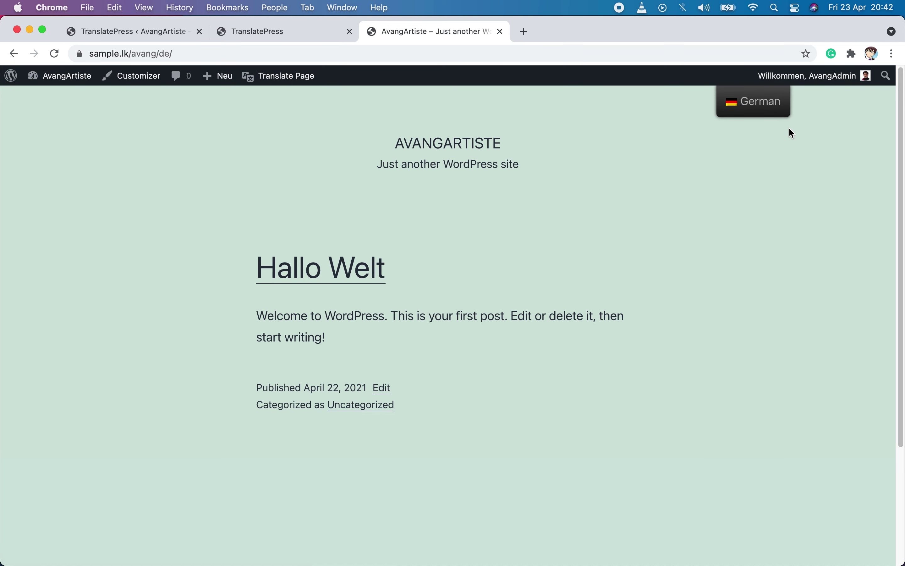
mouse_move(769, 111)
left_click(752, 142)
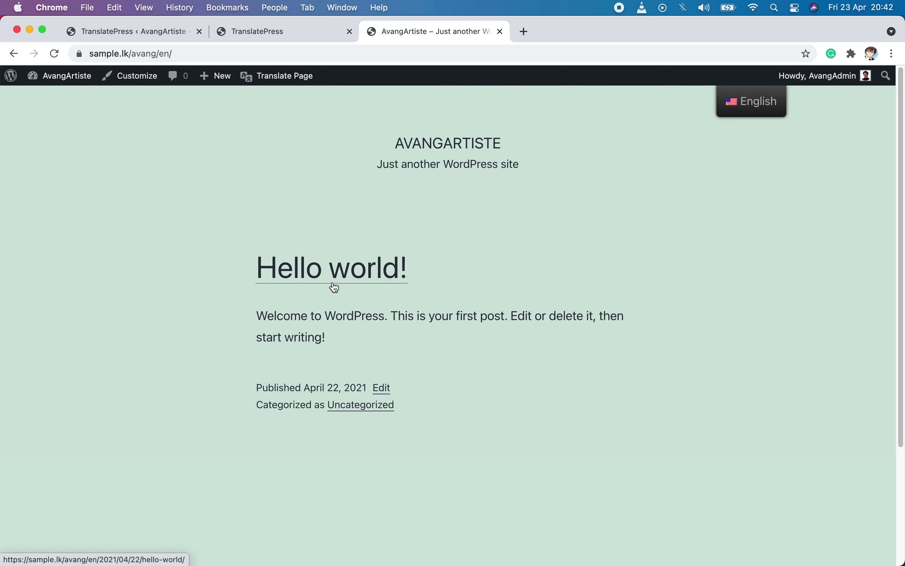
mouse_move(760, 107)
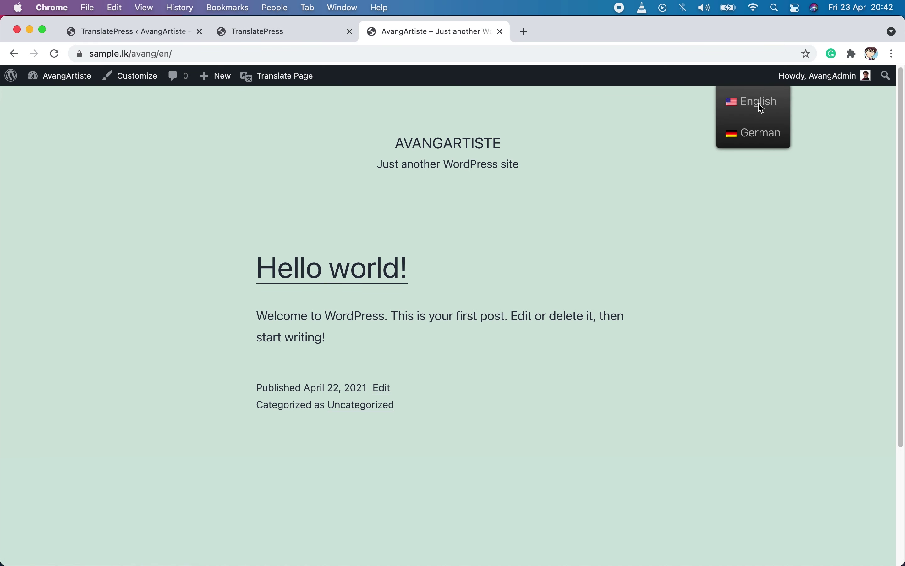
Switch the live site to German to check the heading, and review the list of translatable strings in the site translation editor
left_click(758, 135)
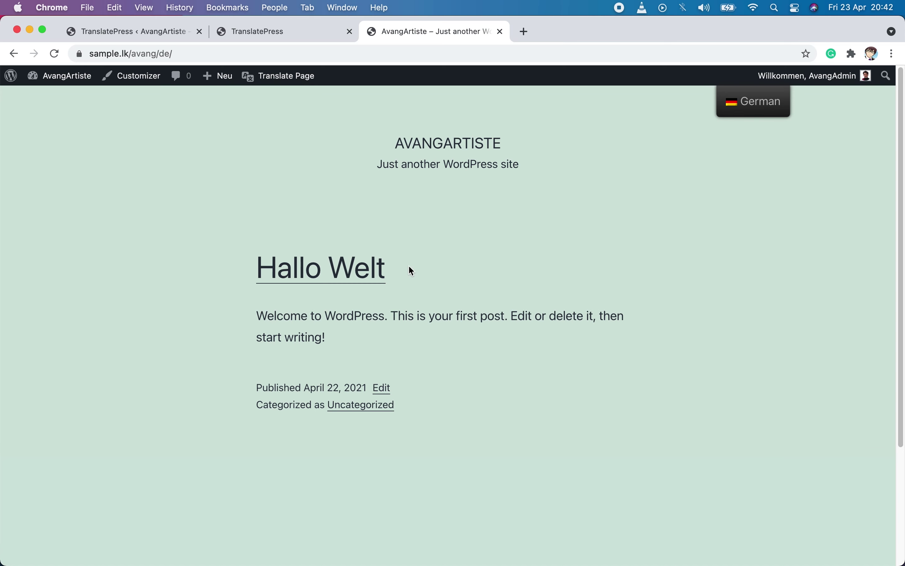
left_click(282, 29)
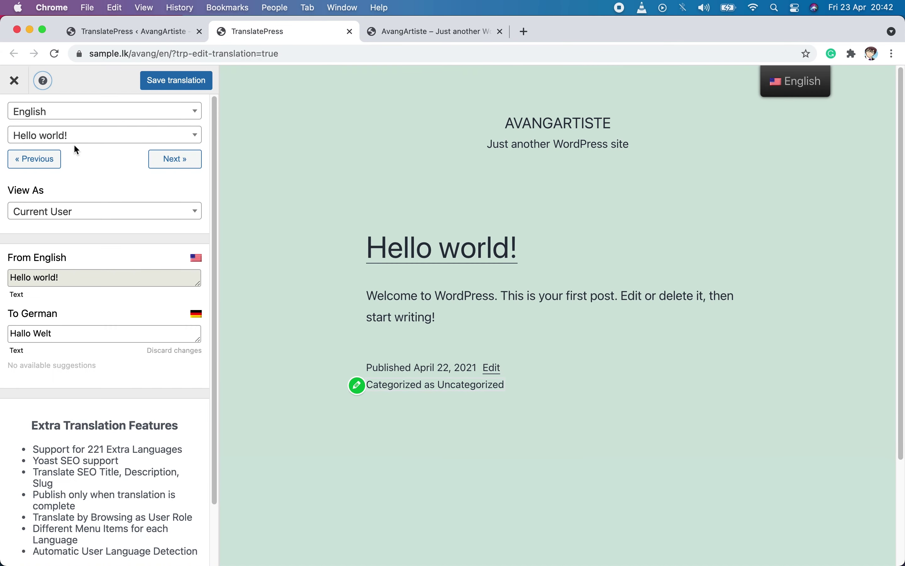
left_click(68, 136)
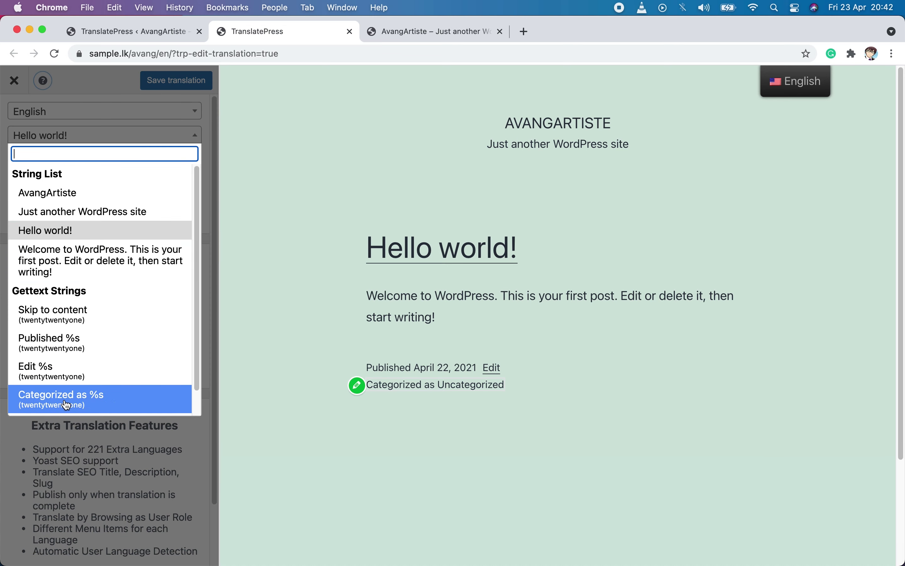
scroll(99, 319, "down", 1)
scroll(98, 319, "up", 1)
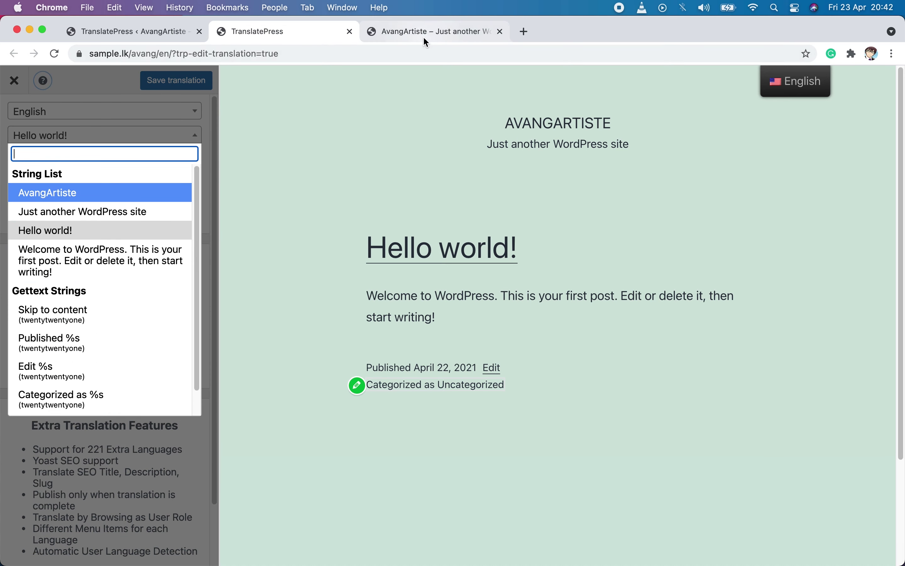
left_click(293, 135)
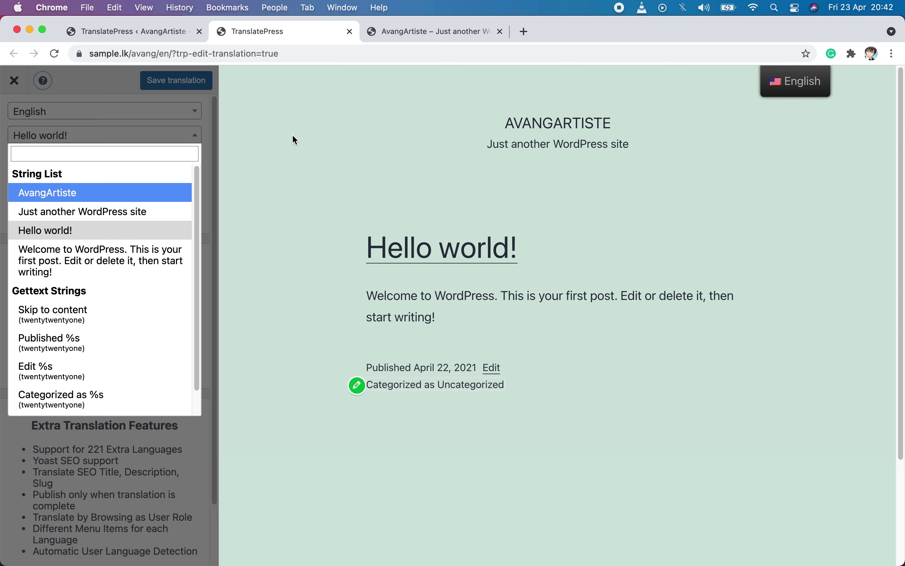
left_click(140, 125)
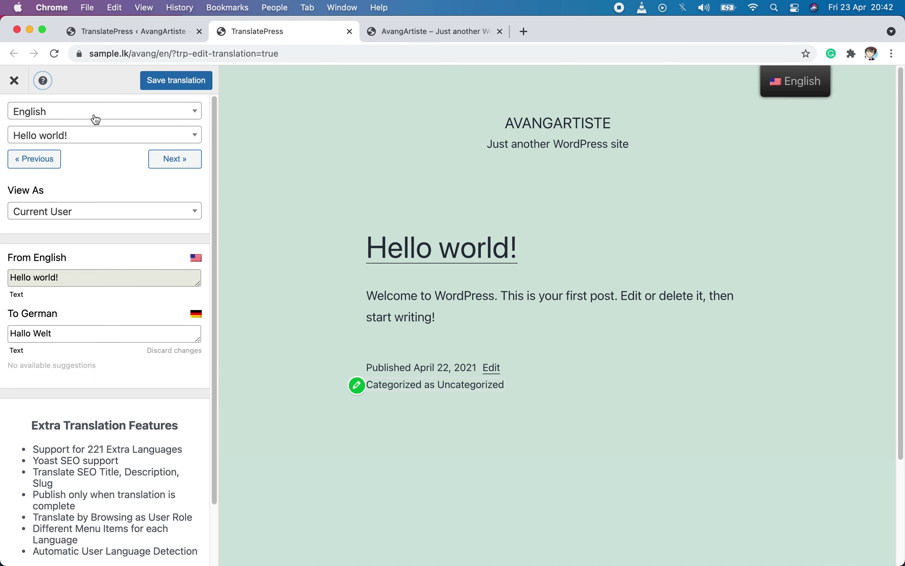
In TranslatePress's automatic translation settings, set Enable Automatic Translation to Yes and review the engine, API key, crawler and character limit options
left_click(132, 37)
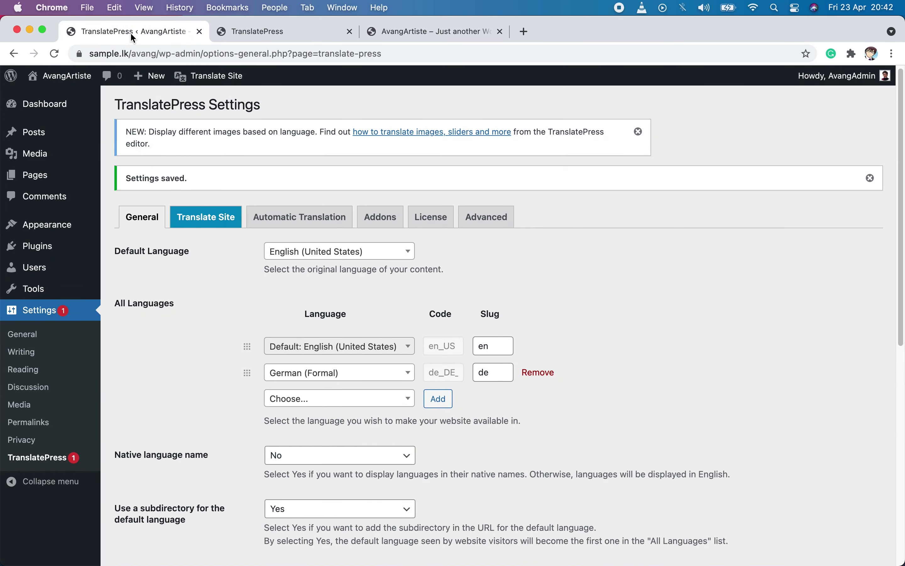
left_click(297, 223)
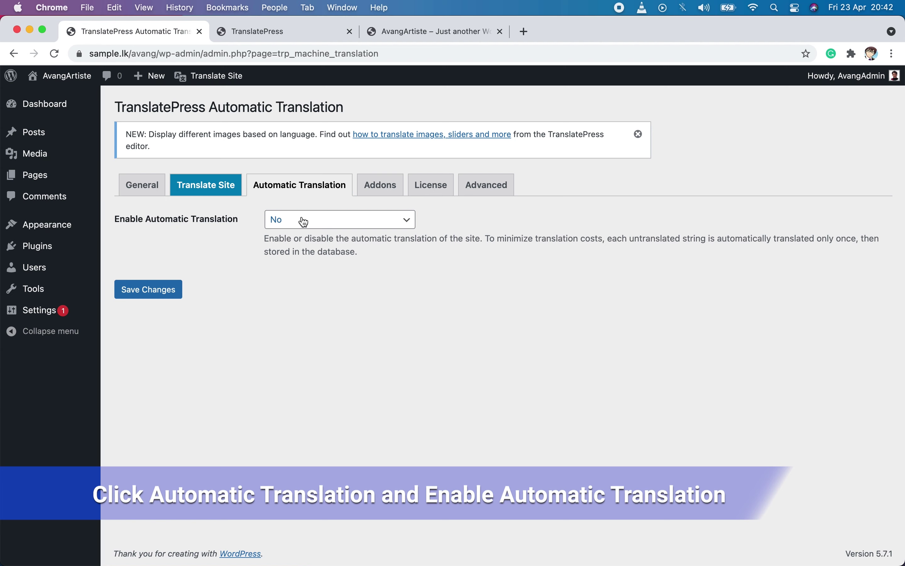
left_click(305, 222)
left_click(296, 234)
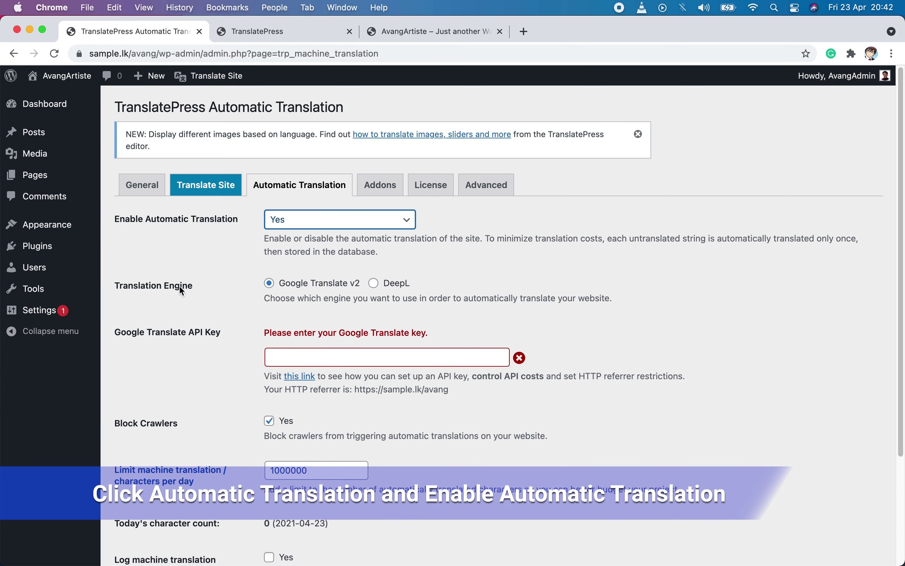
scroll(180, 286, "down", 3)
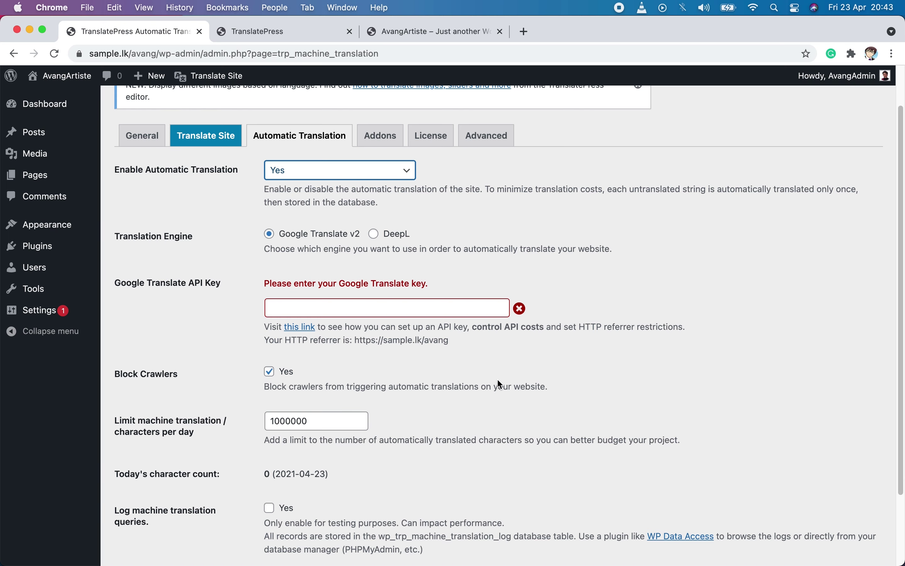
scroll(496, 380, "down", 3)
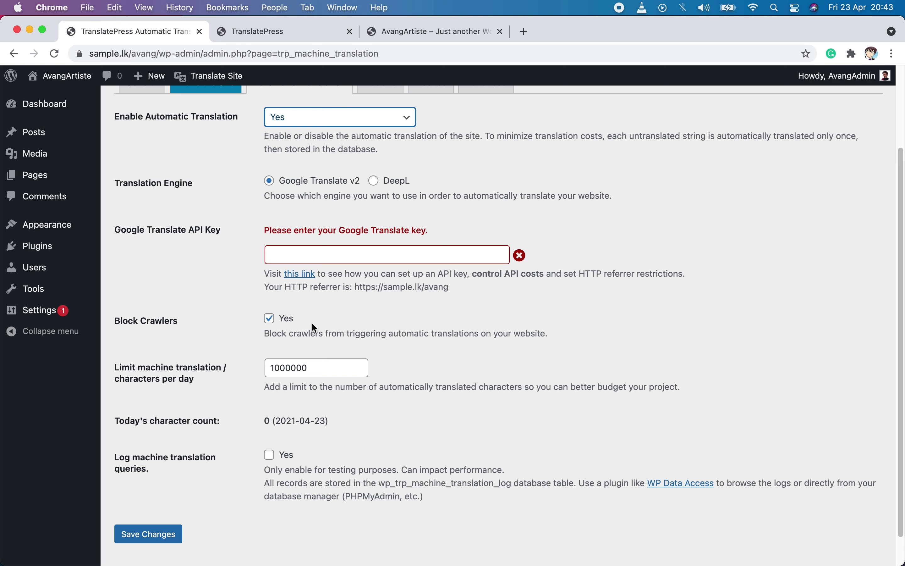
scroll(473, 383, "down", 2)
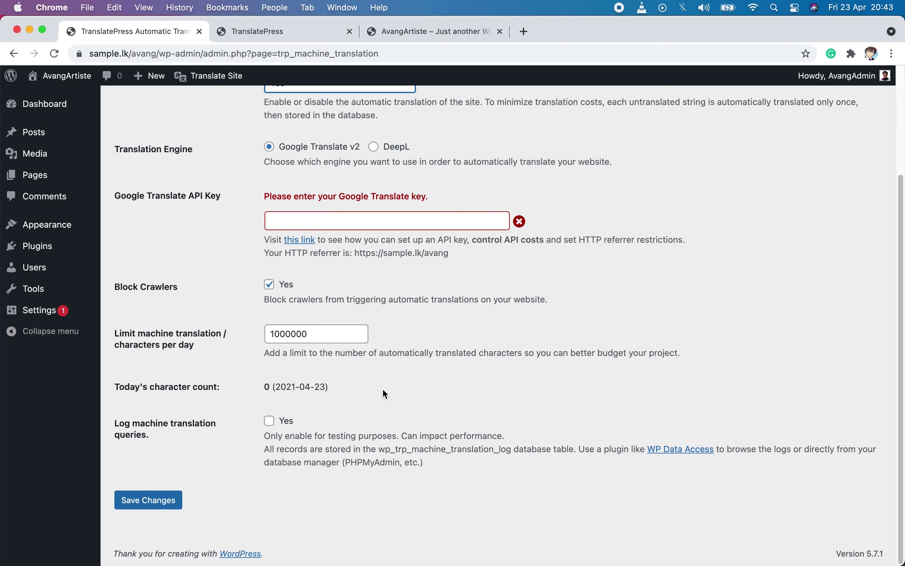
scroll(294, 378, "up", 5)
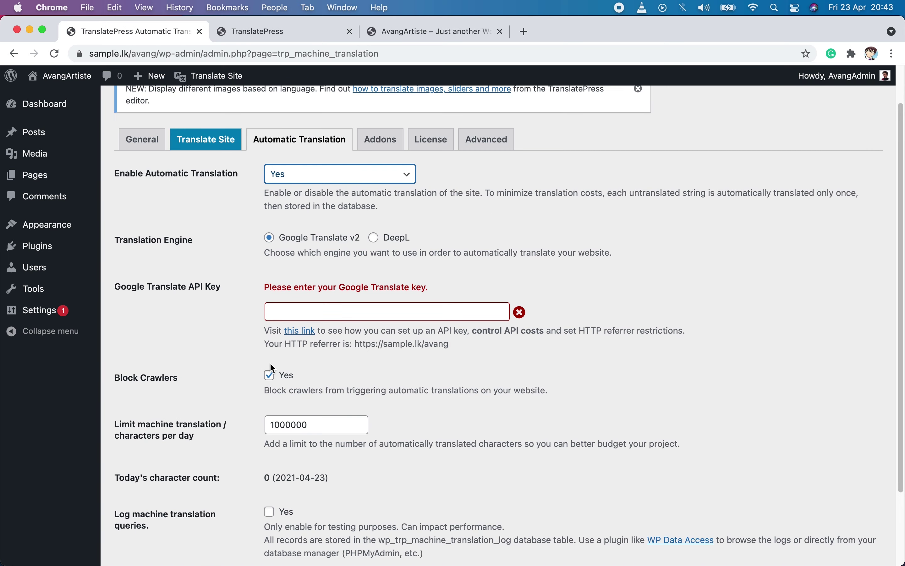
Open the linked Google Cloud guide on using API keys, skim it, and open its free trial sign-up page
left_click(303, 332)
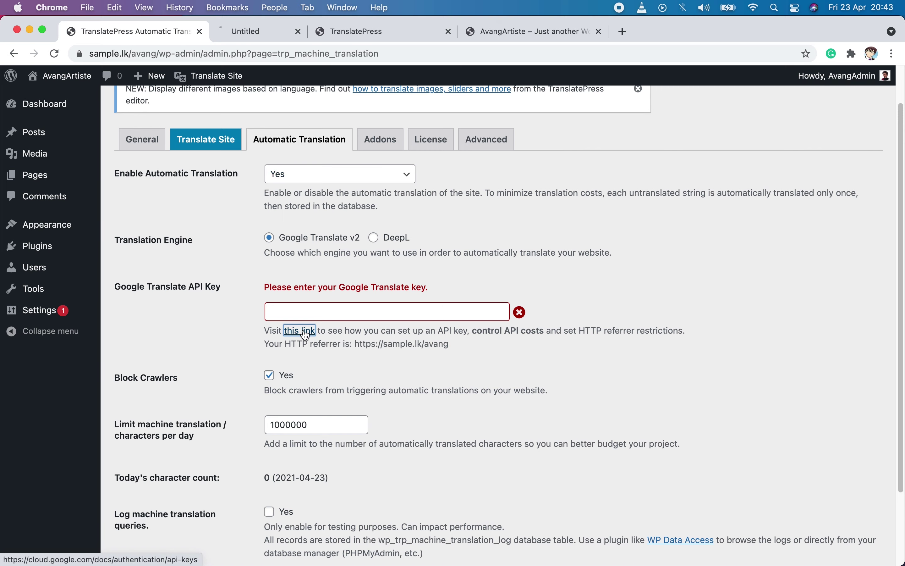
left_click(278, 34)
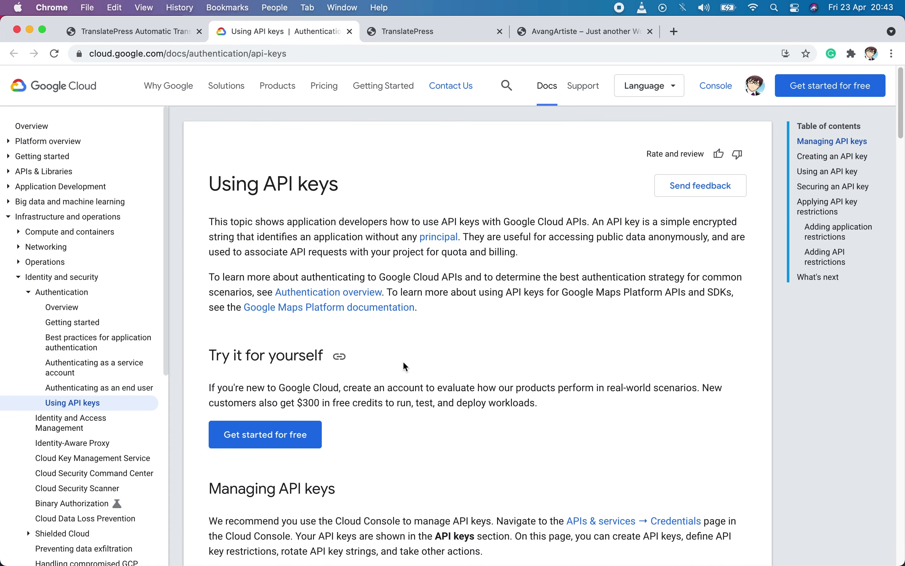
scroll(406, 366, "down", 3)
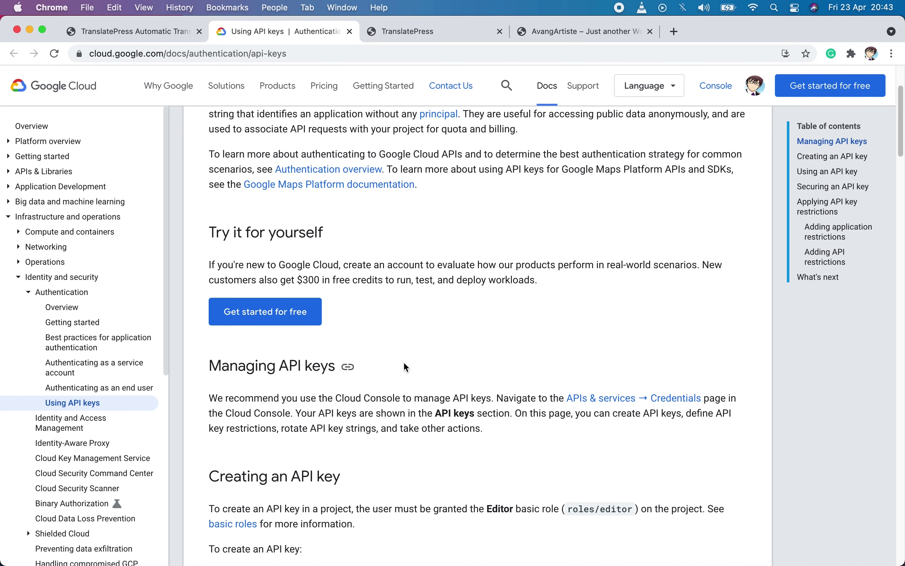
scroll(434, 385, "up", 3)
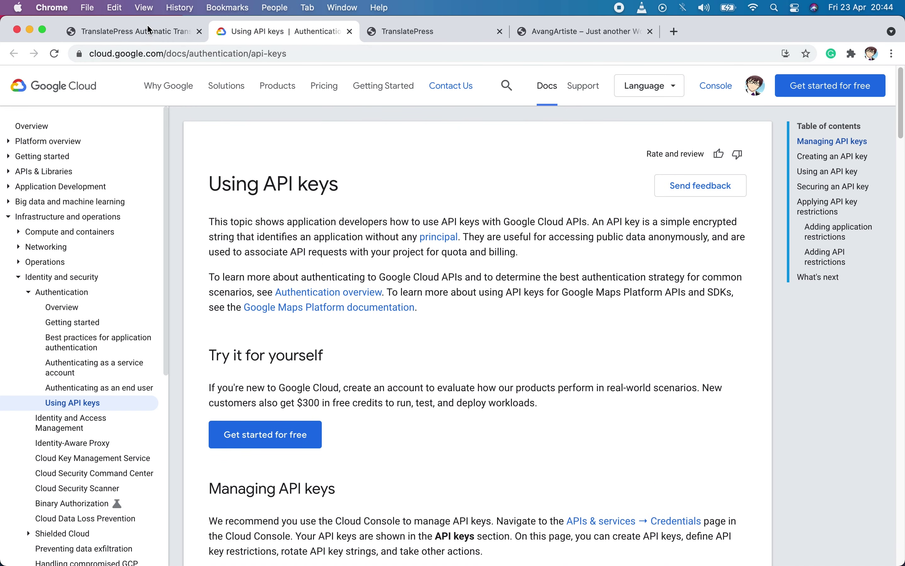
left_click(273, 431)
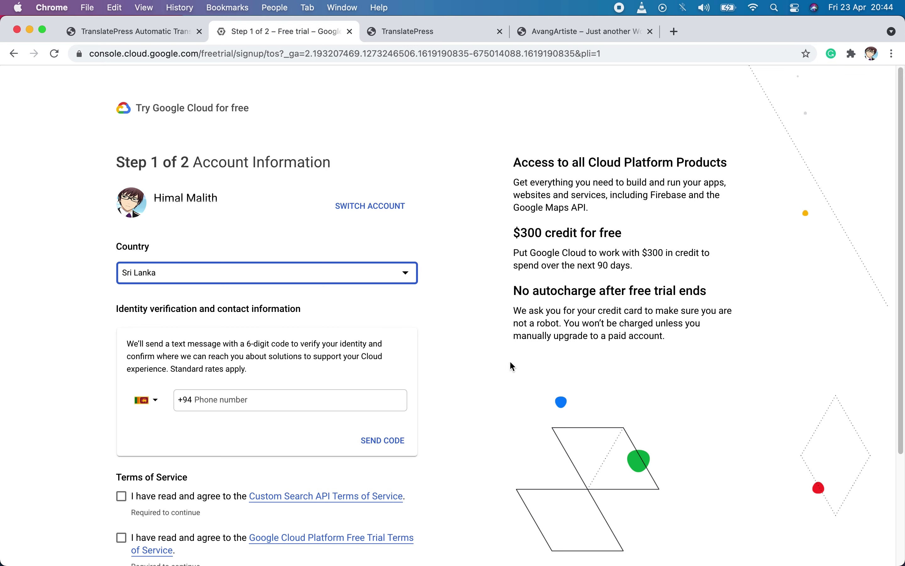
Return to the TranslatePress automatic translation settings, set Enable Automatic Translation to No and save the changes
left_click(147, 39)
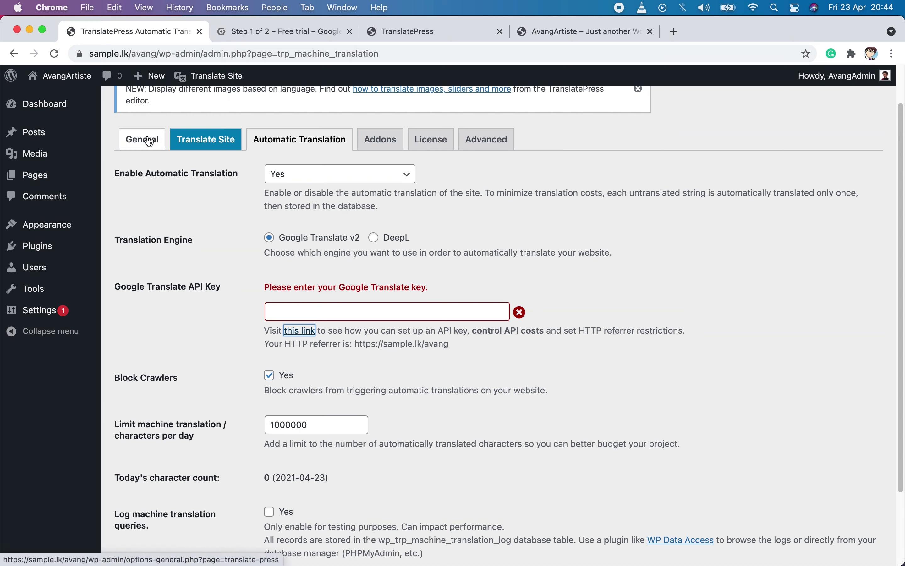
left_click(361, 171)
left_click(291, 173)
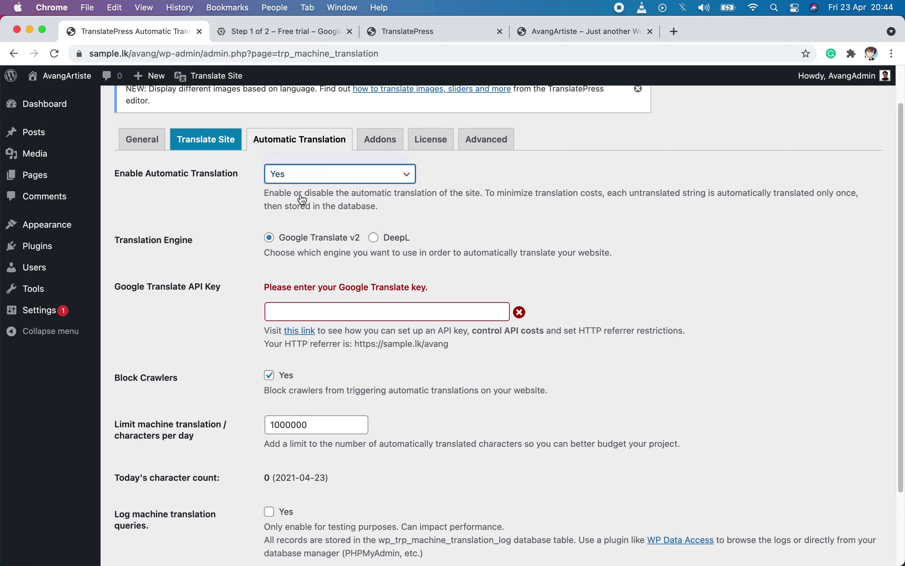
key("Up")
left_click(165, 289)
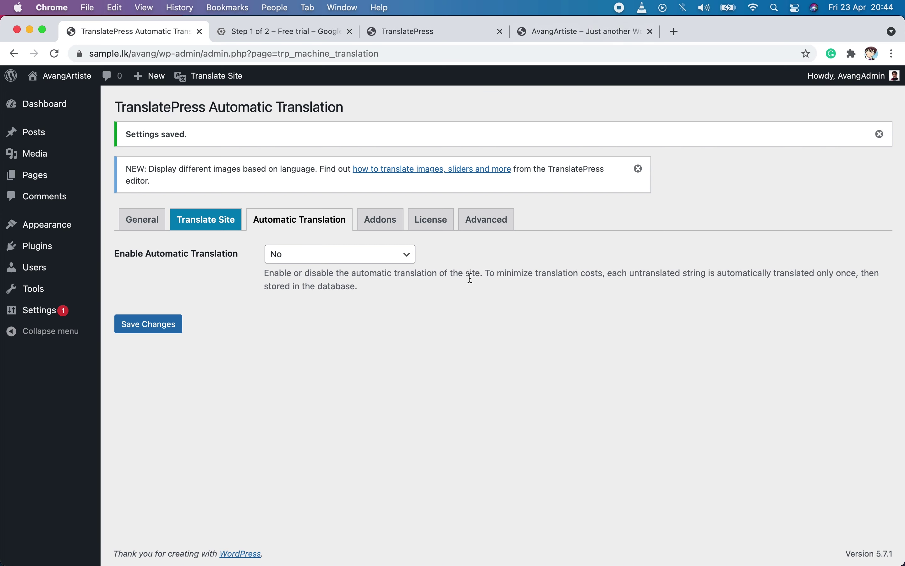
Close the Google Cloud sign-up page, and go back through the general TranslatePress settings to the German live site
left_click(349, 32)
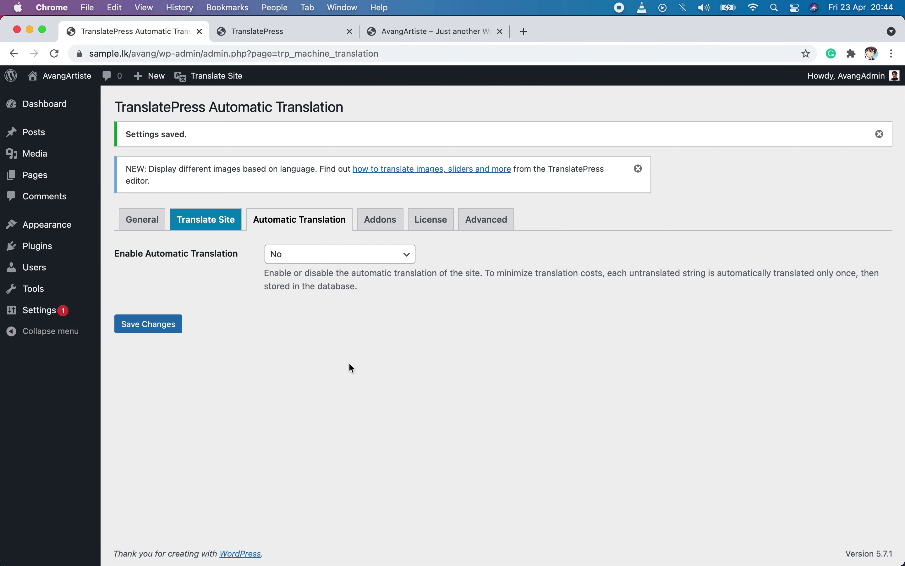
left_click(144, 221)
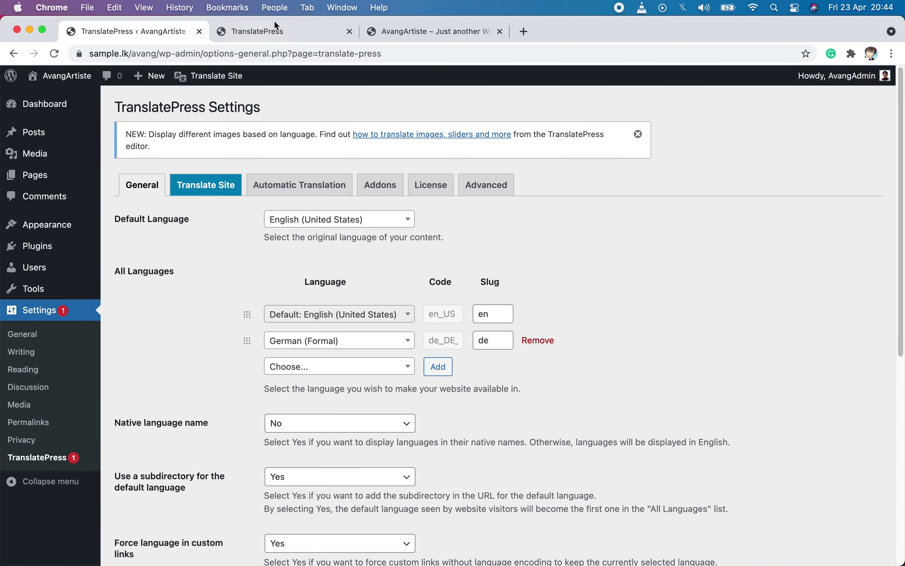
left_click(406, 33)
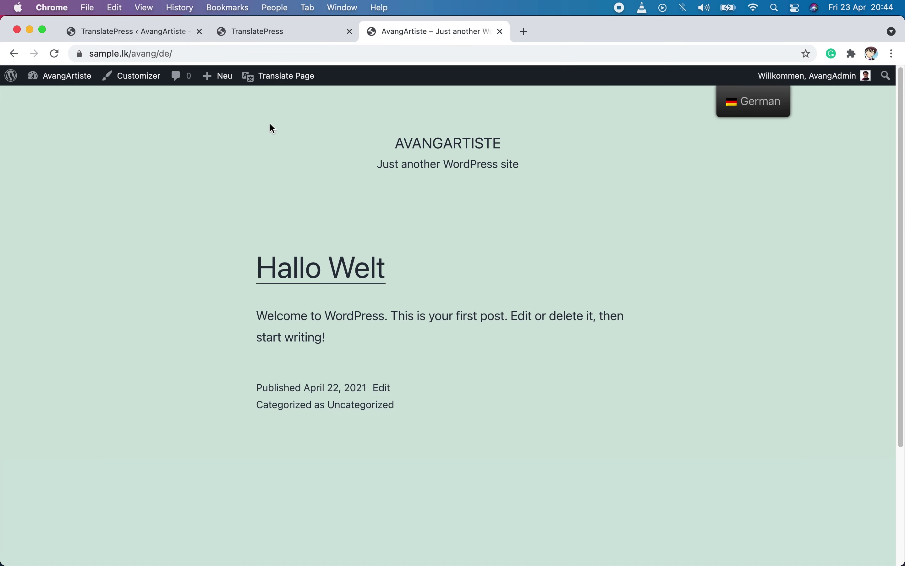